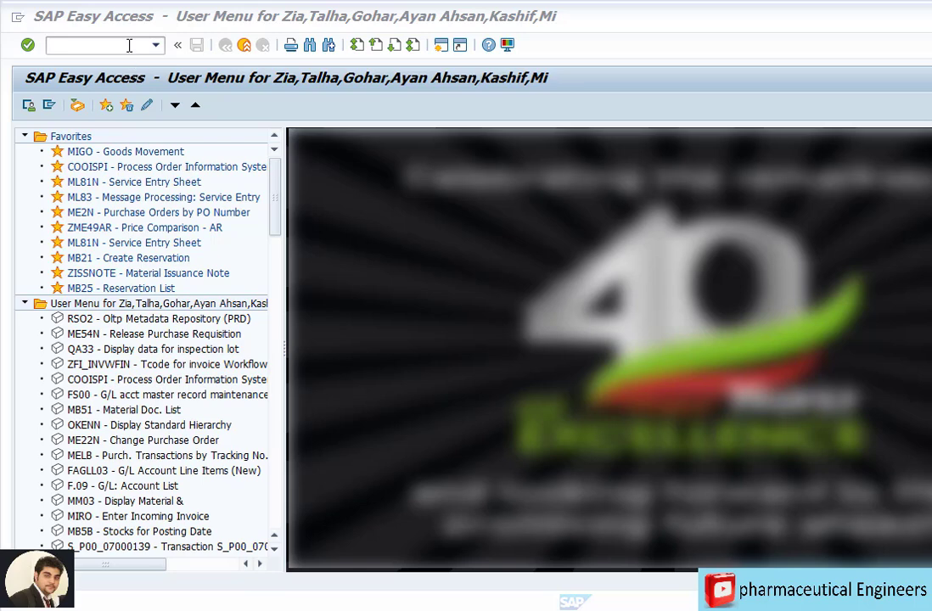
# Step: Start the me51n transaction to create a purchase requisition
pyautogui.click(156, 46)
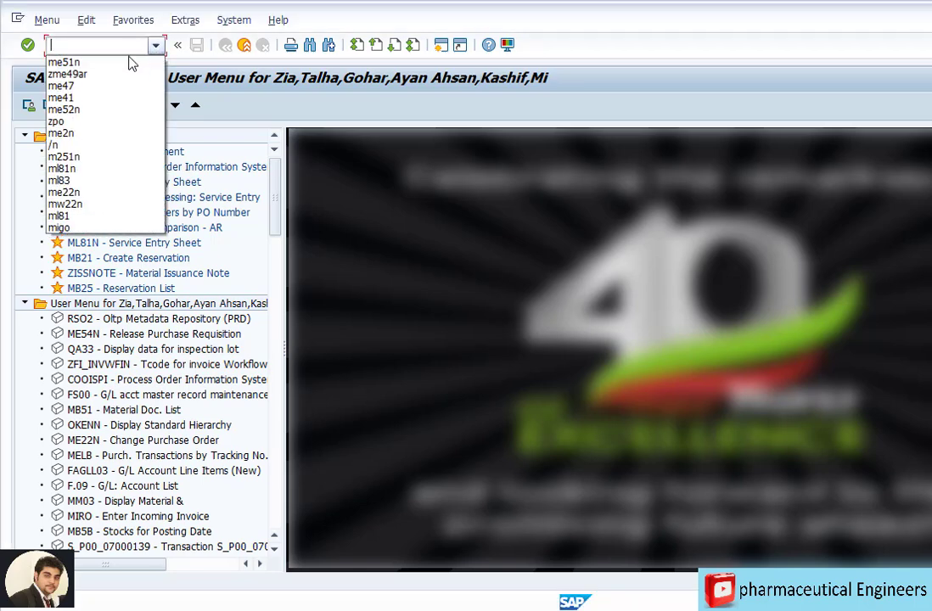
pyautogui.click(100, 64)
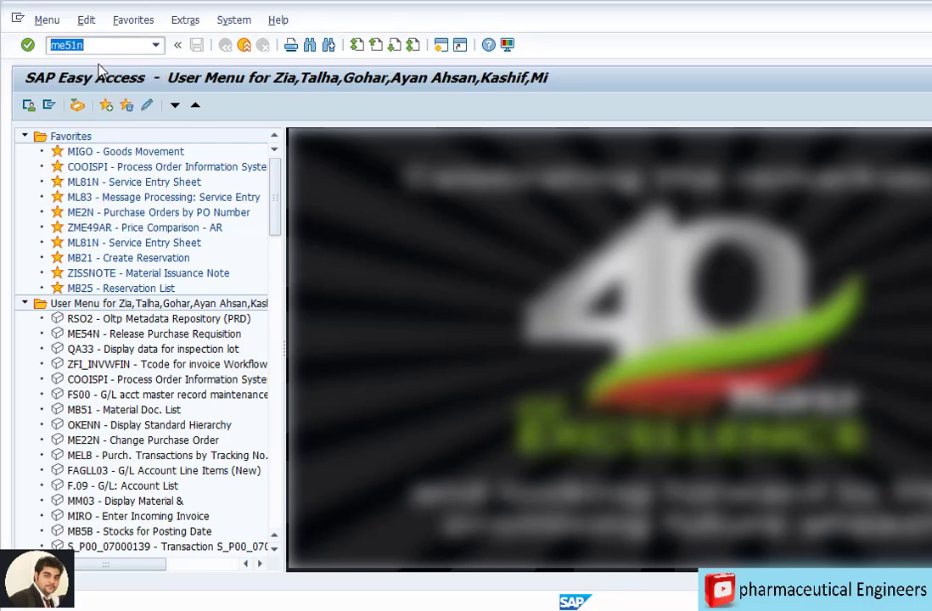
pyautogui.press('Return')
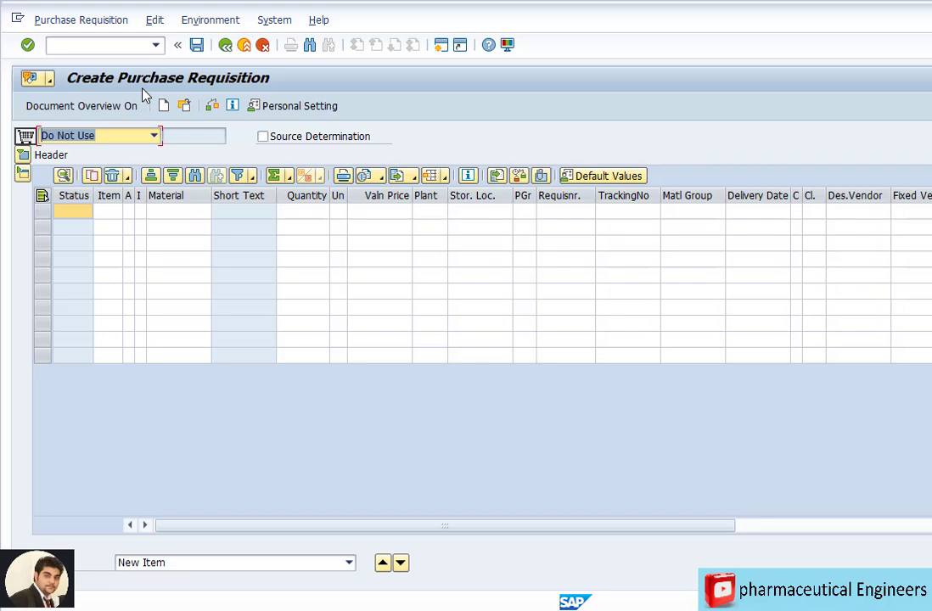
# Step: Set the requisition's document type to Purchase Requisition
pyautogui.click(153, 137)
pyautogui.scroll(1, 95, 172)
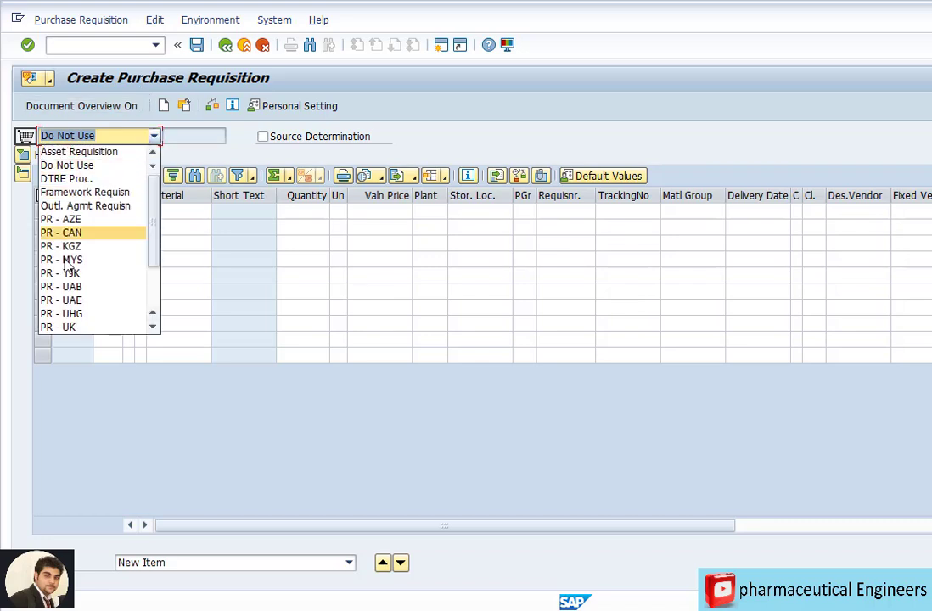
pyautogui.scroll(-2, 68, 275)
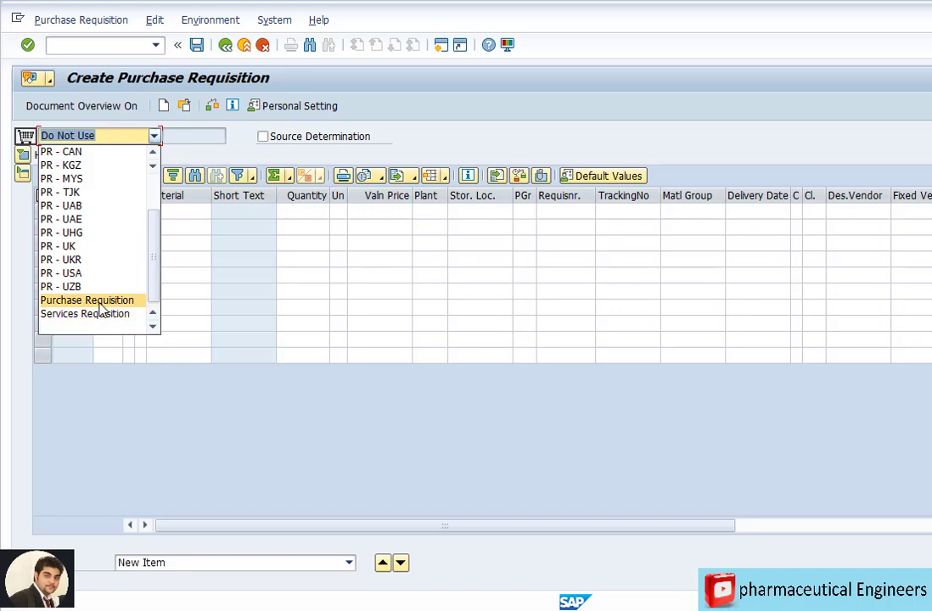
pyautogui.click(87, 301)
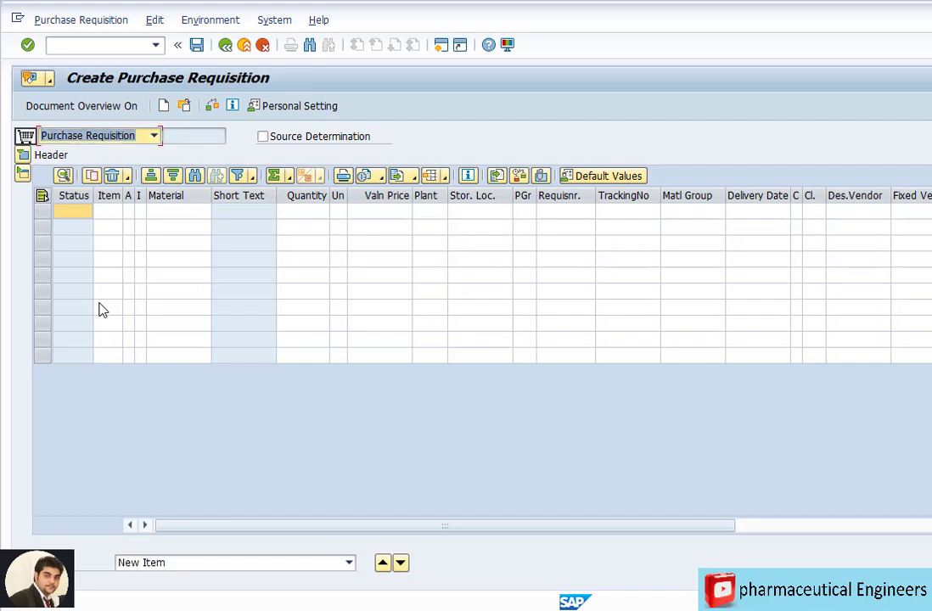
# Step: Check the material code for Oil Paint Gray in the Word document's table, then return to the requisition in SAP
pyautogui.click(168, 217)
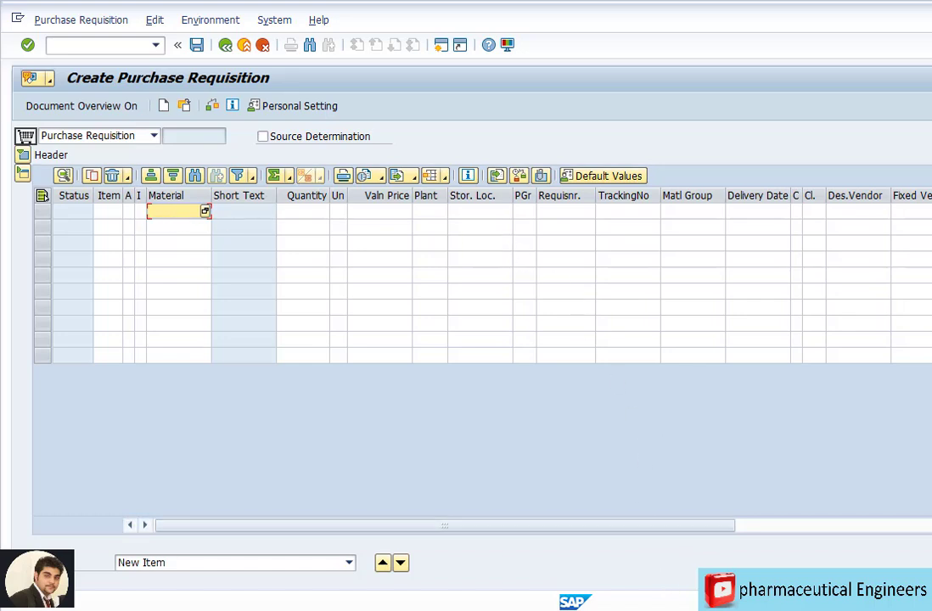
pyautogui.click(667, 564)
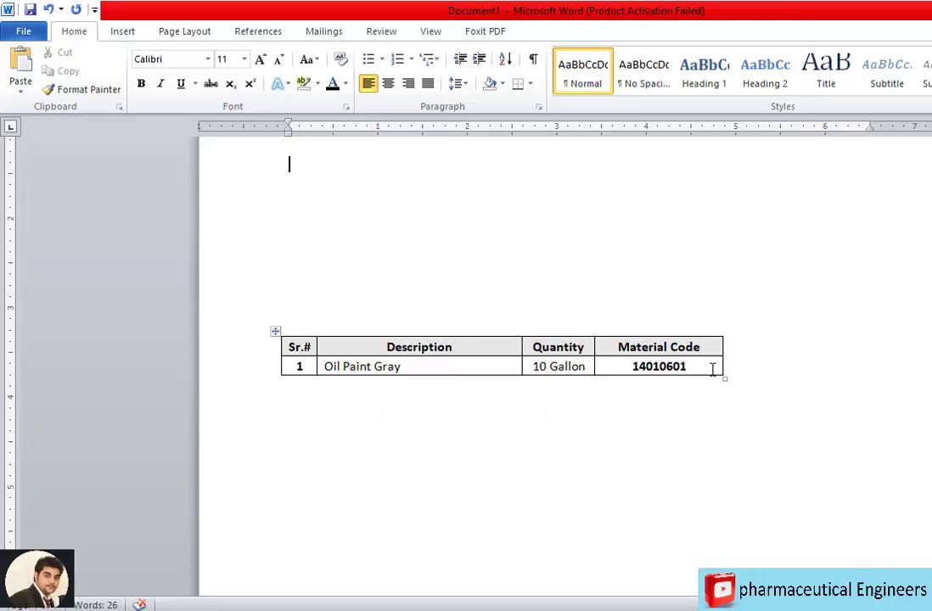
pyautogui.doubleClick(677, 367)
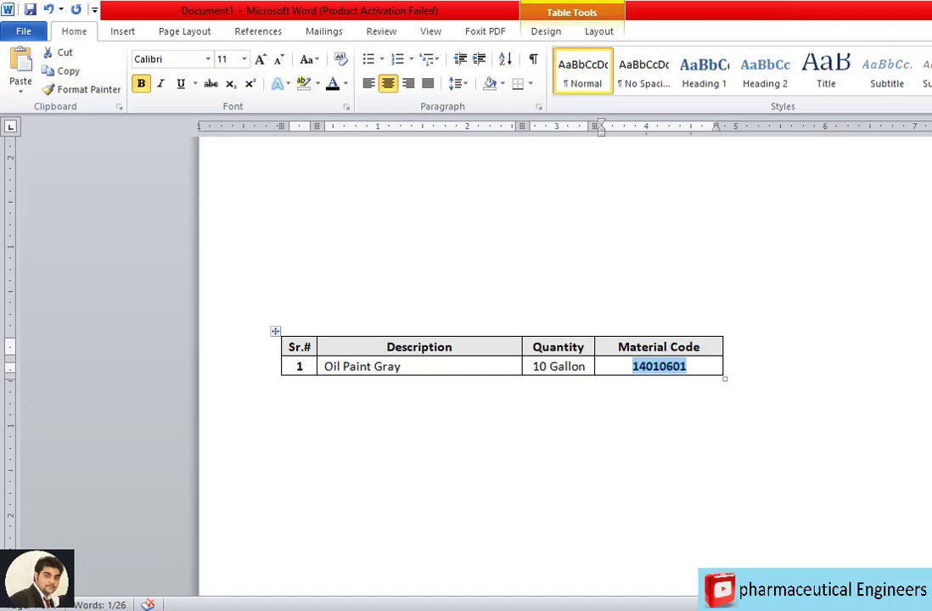
pyautogui.click(661, 610)
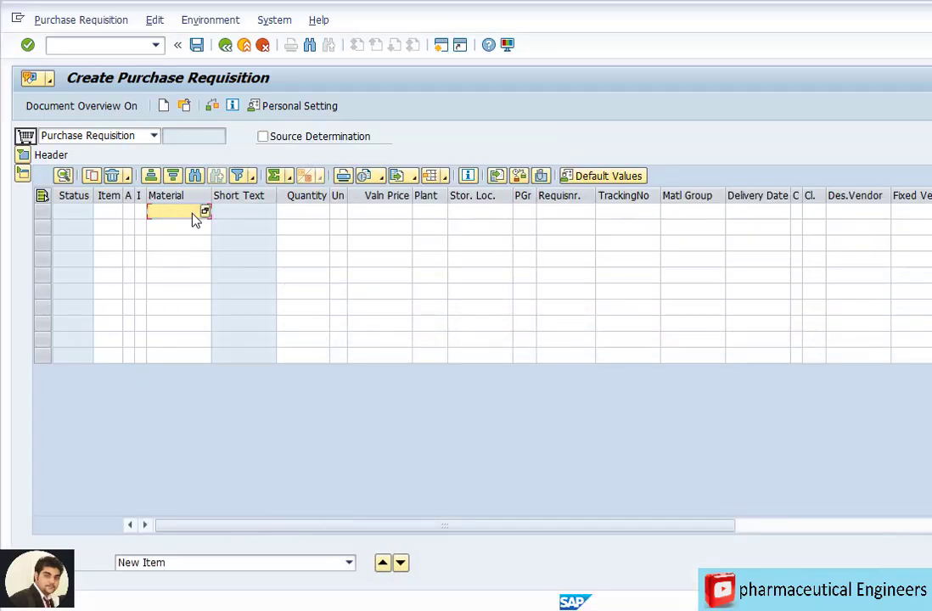
# Step: Search materials for "paint" and pick Oil Paint Gray, 14010601, as the first item's material
pyautogui.write('paint')
pyautogui.press('Return')
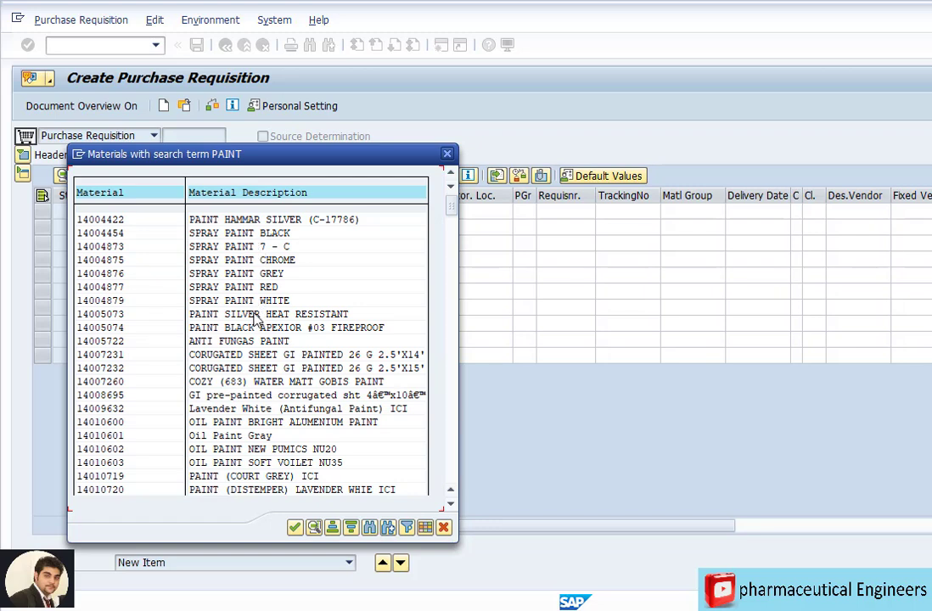
pyautogui.doubleClick(235, 435)
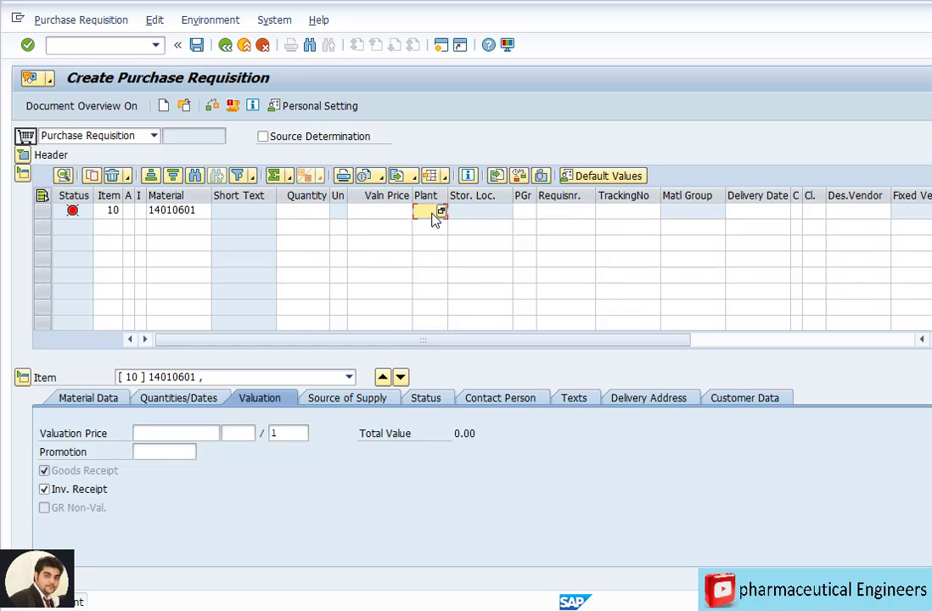
# Step: Set the Oil Paint Gray item's plant to ib01 and view the list of available plants
pyautogui.write('ib01')
pyautogui.press('Return')
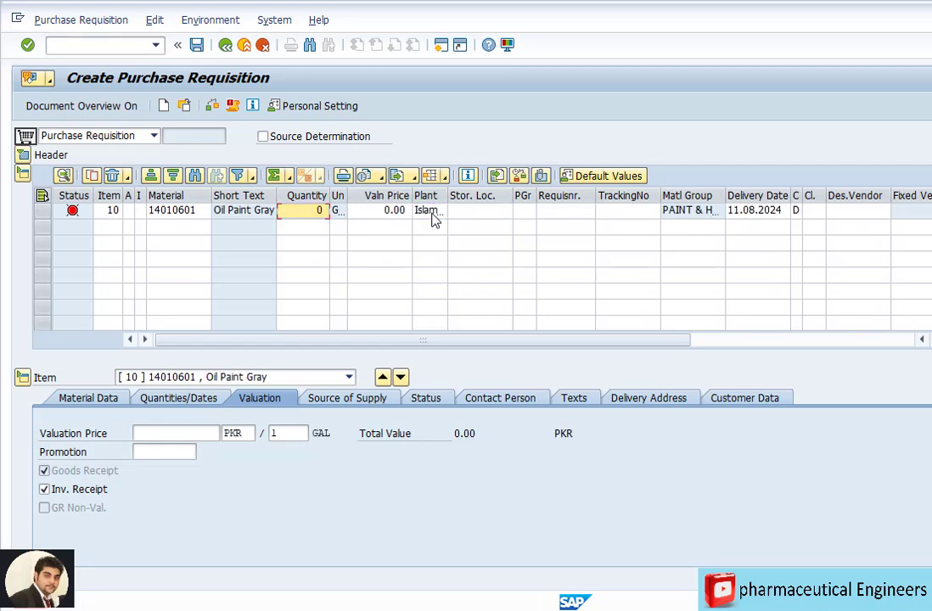
pyautogui.click(431, 213)
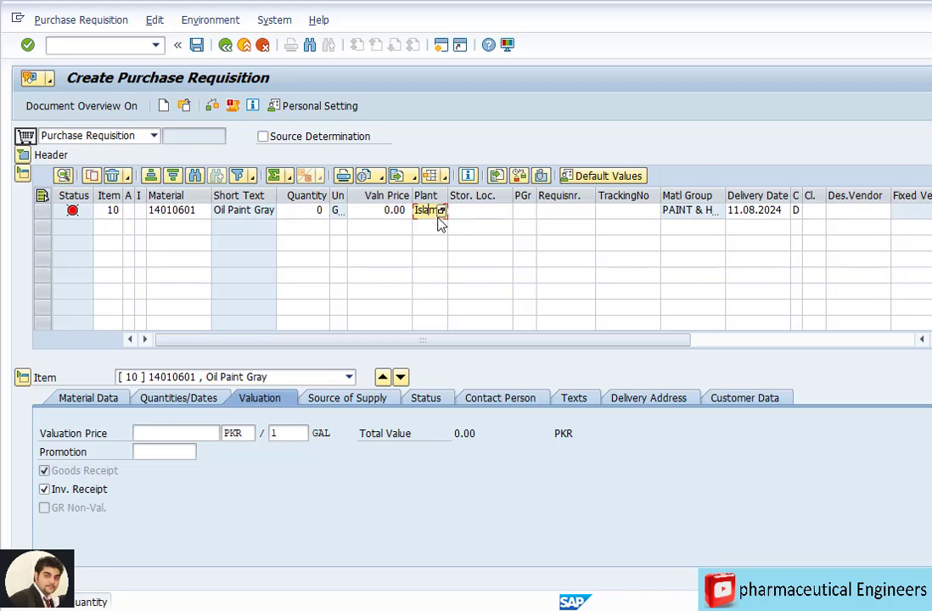
pyautogui.press('F4')
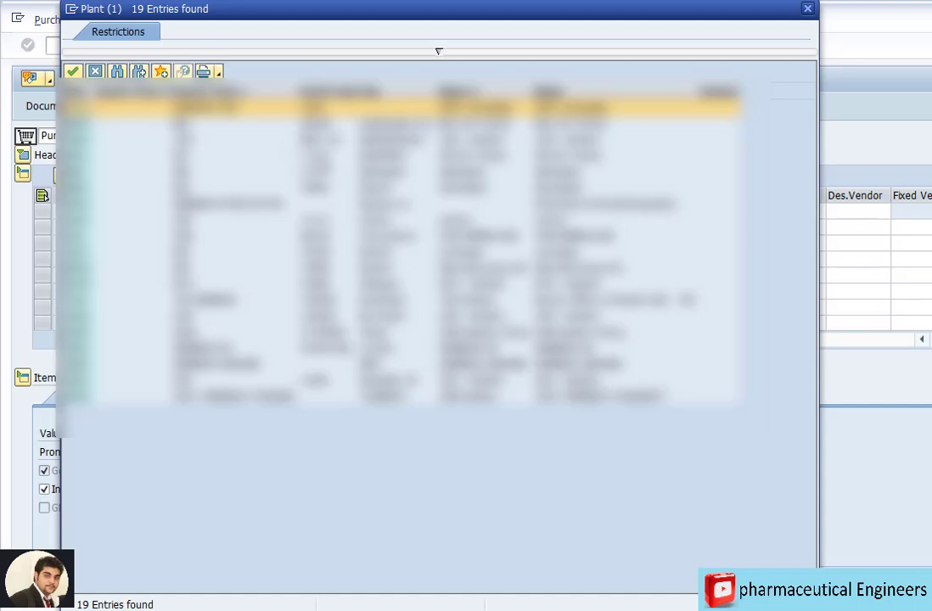
pyautogui.click(807, 11)
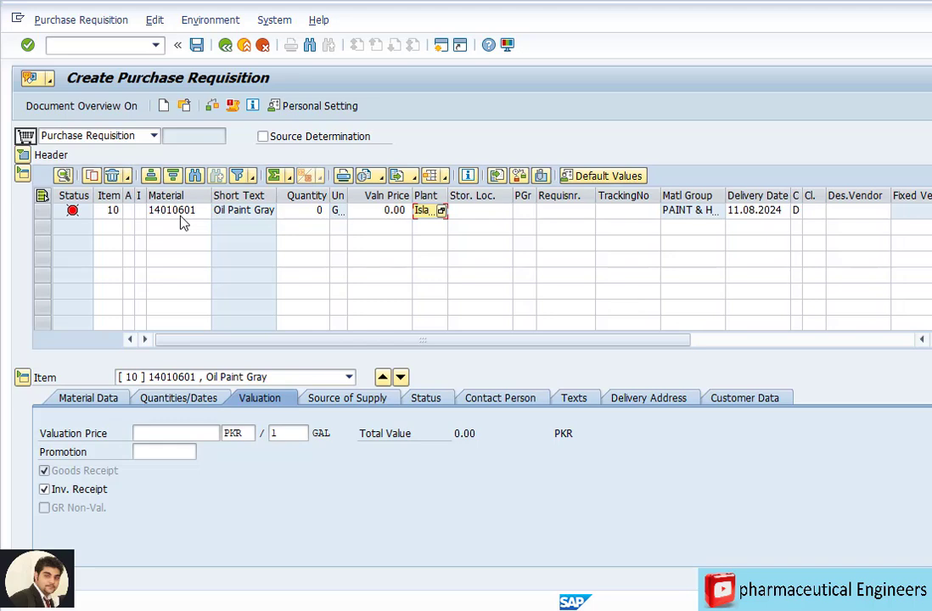
# Step: Set the Oil Paint Gray item's quantity to 10 and its purchasing group to 083
pyautogui.click(312, 214)
pyautogui.write('1')
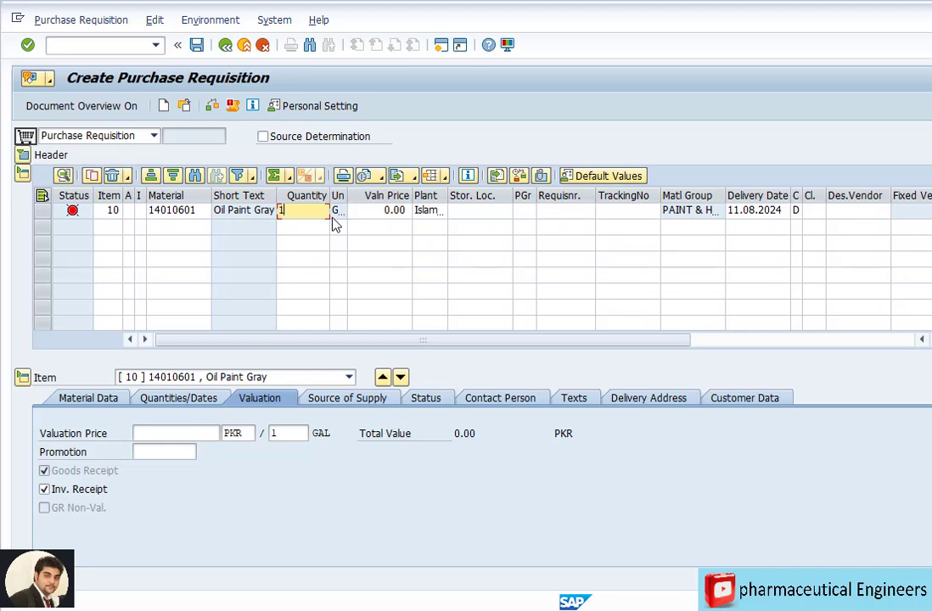
pyautogui.write('0')
pyautogui.press('Return')
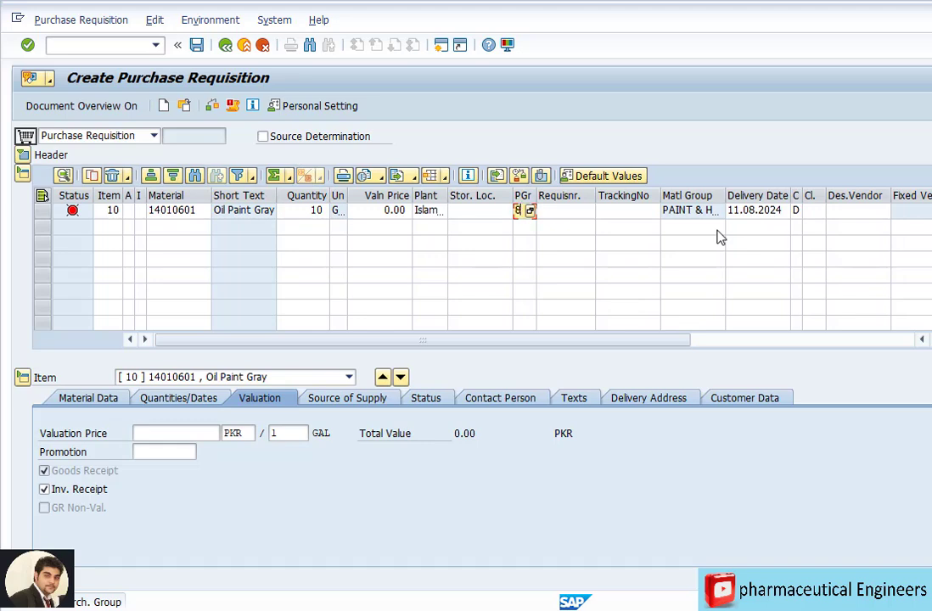
pyautogui.write('083')
pyautogui.press('Tab')
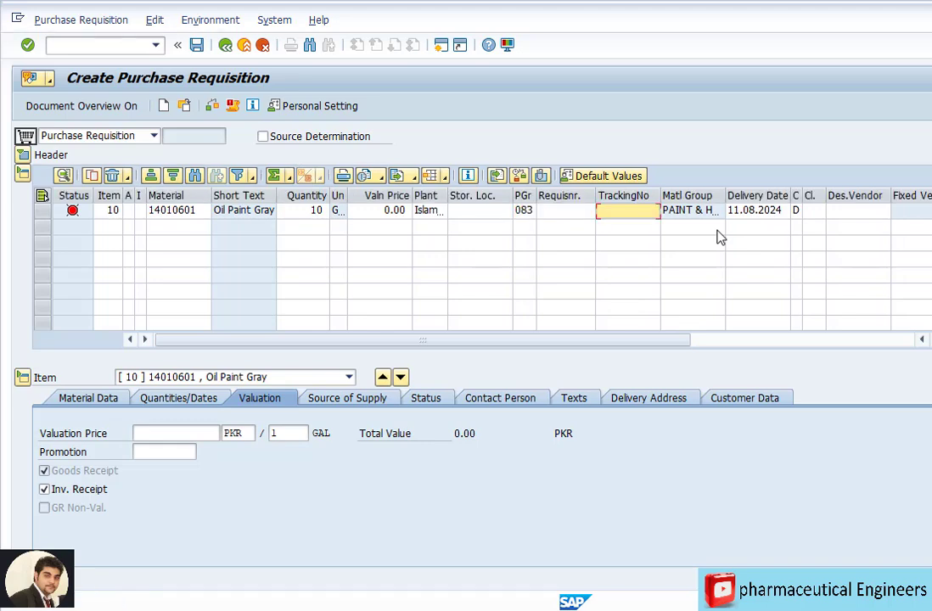
# Step: Look through the list of purchasing groups for the item and widen the purchasing group column in the item table
pyautogui.click(525, 211)
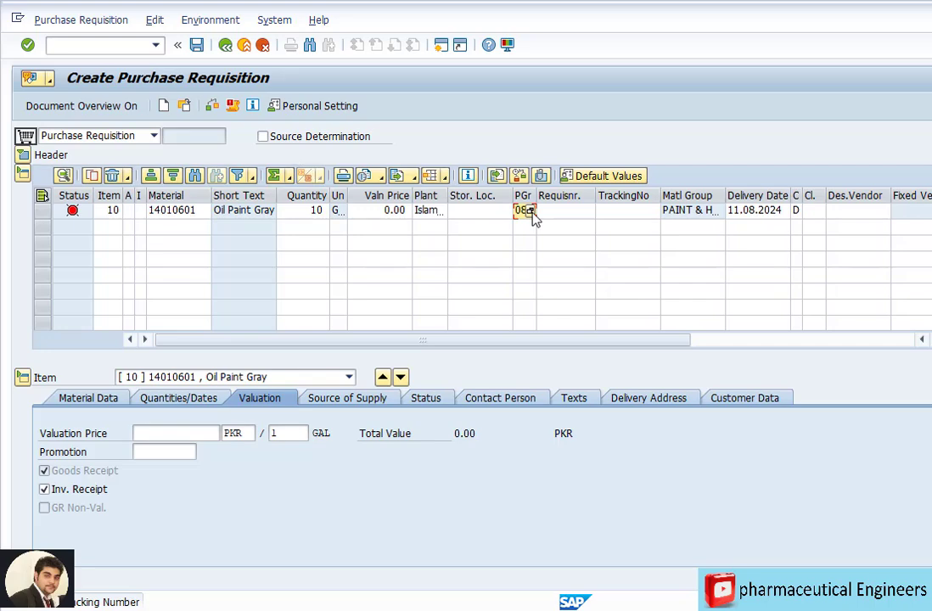
pyautogui.click(531, 212)
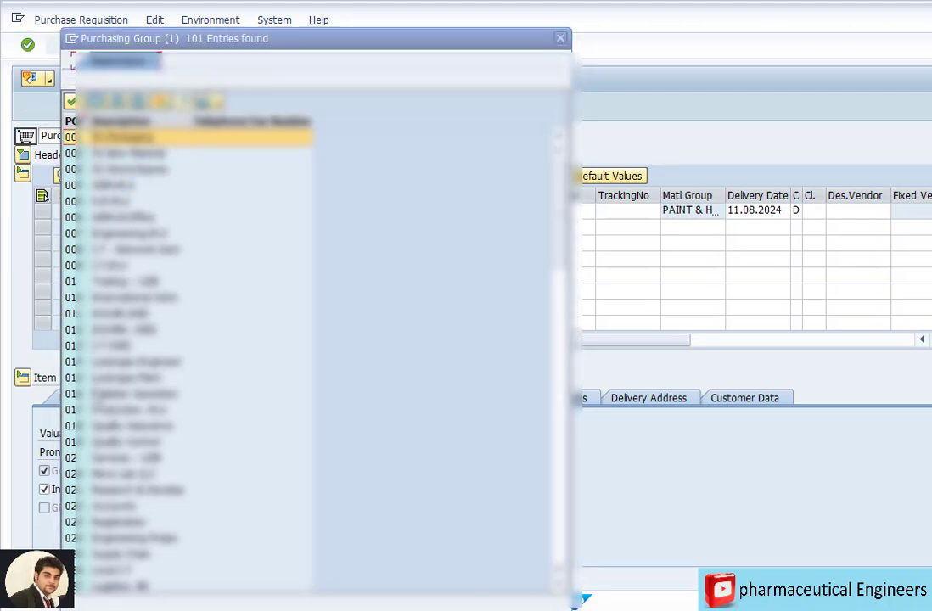
pyautogui.scroll(-7, 97, 374)
pyautogui.scroll(-7, 187, 357)
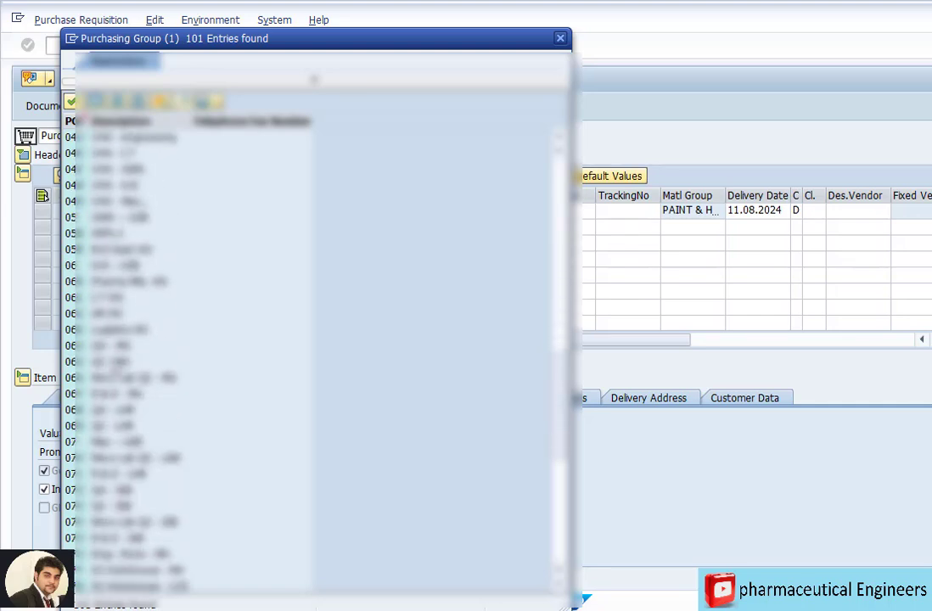
pyautogui.scroll(-8, 187, 356)
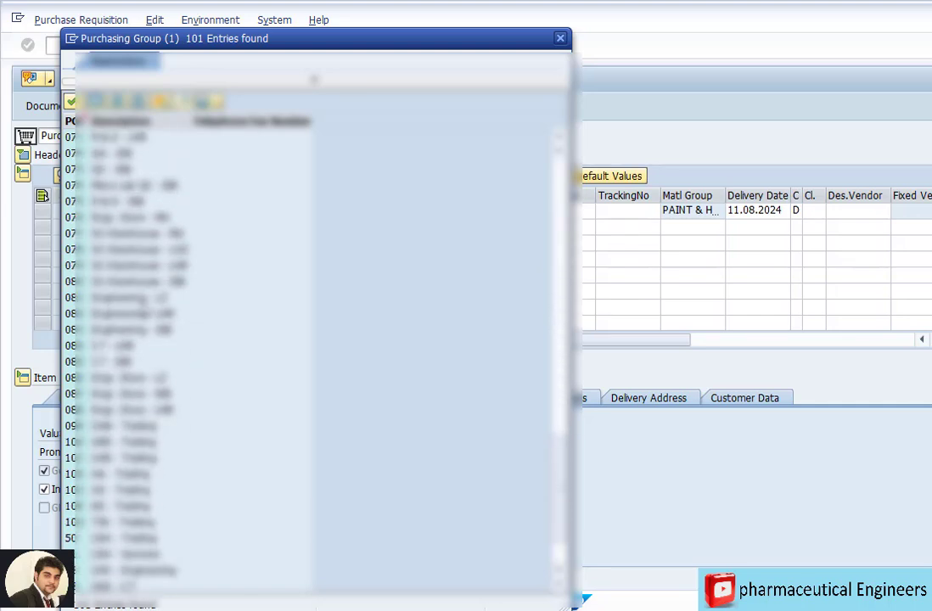
pyautogui.click(180, 330)
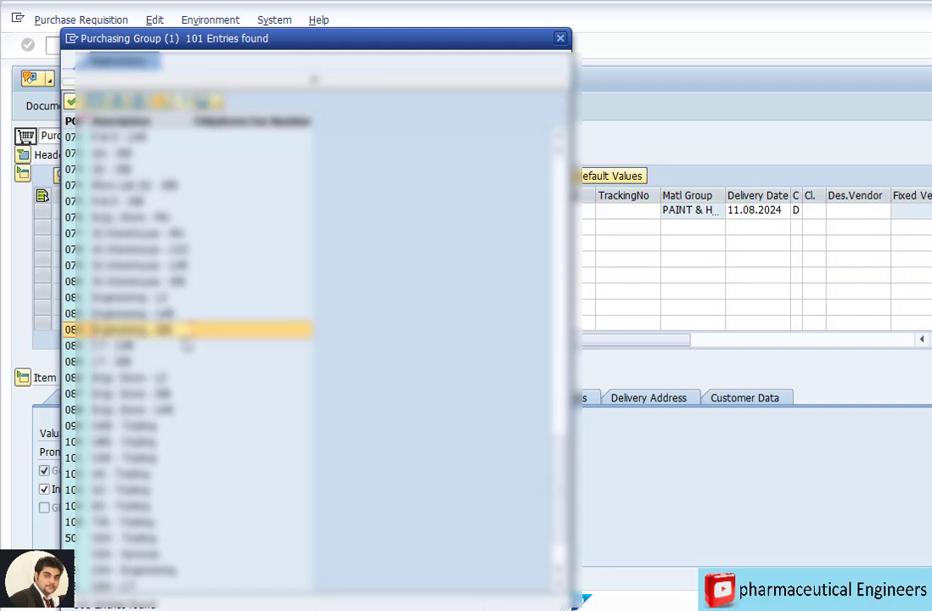
pyautogui.click(560, 38)
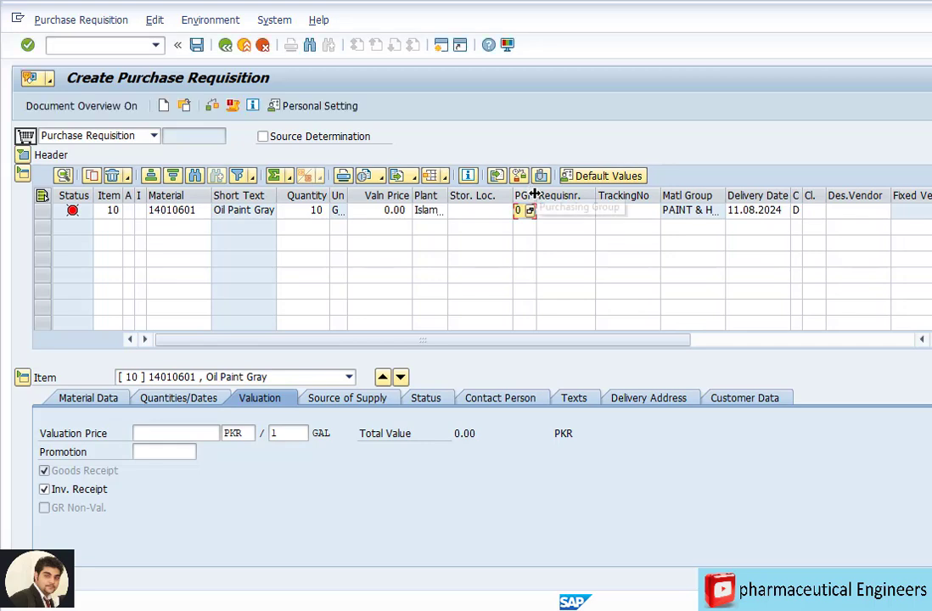
pyautogui.moveTo(534, 195); pyautogui.dragTo(562, 197)
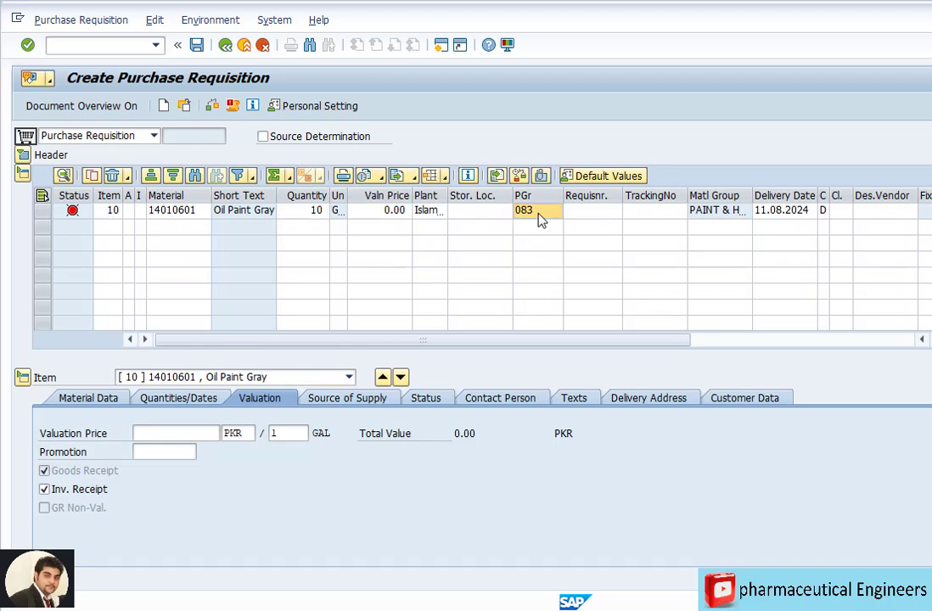
# Step: Set the Oil Paint Gray item's valuation price to 1.00 PKR
pyautogui.press('Return')
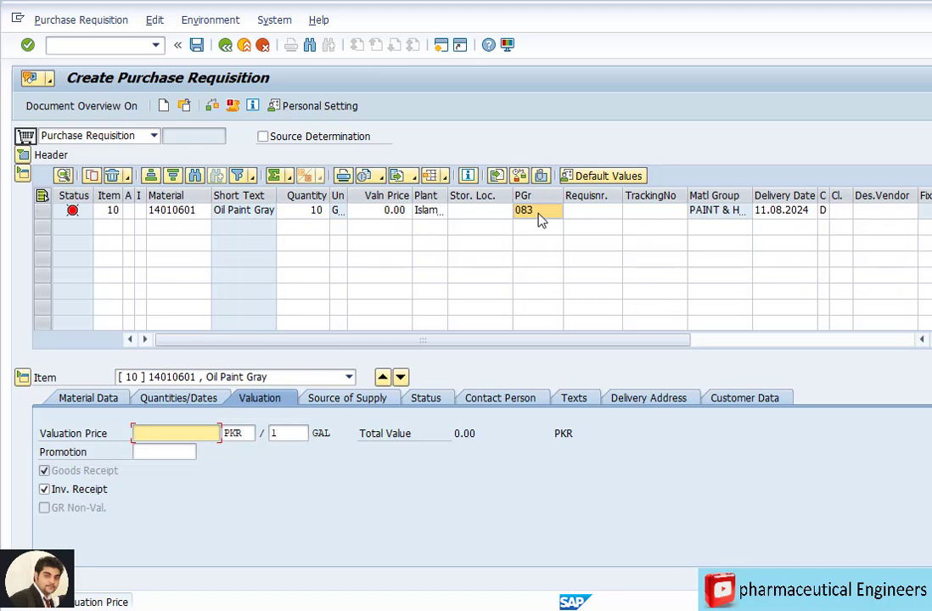
pyautogui.press('space')
pyautogui.press('Down')
pyautogui.press('Return')
pyautogui.press('Return')
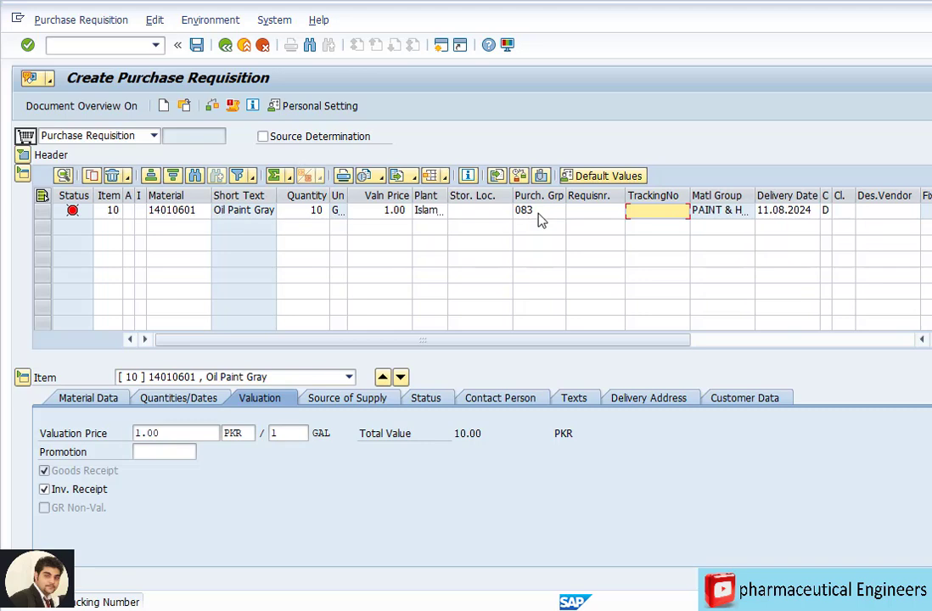
# Step: Set the item's tracking number to 123 and its delivery date to 18.08.2024
pyautogui.write('123')
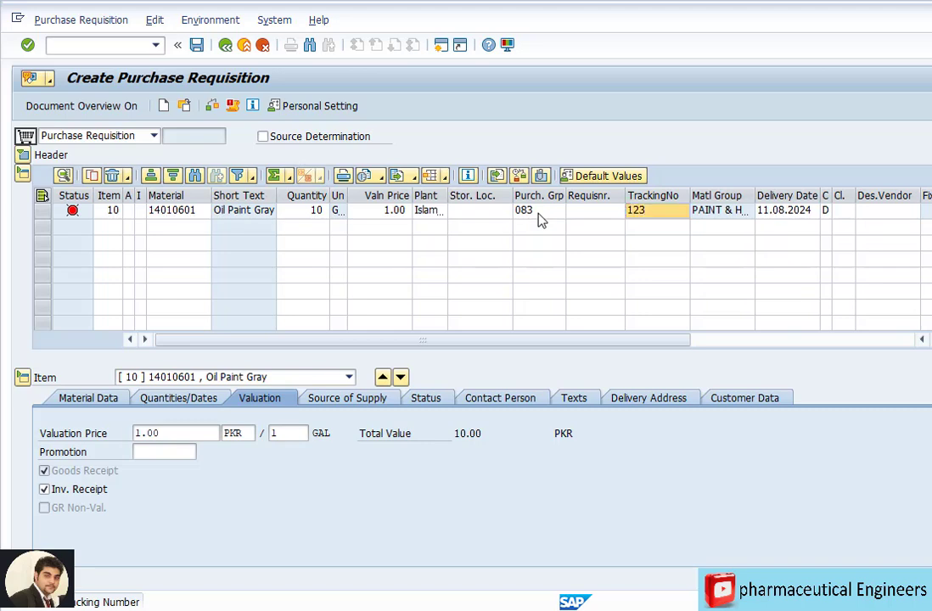
pyautogui.press('Tab')
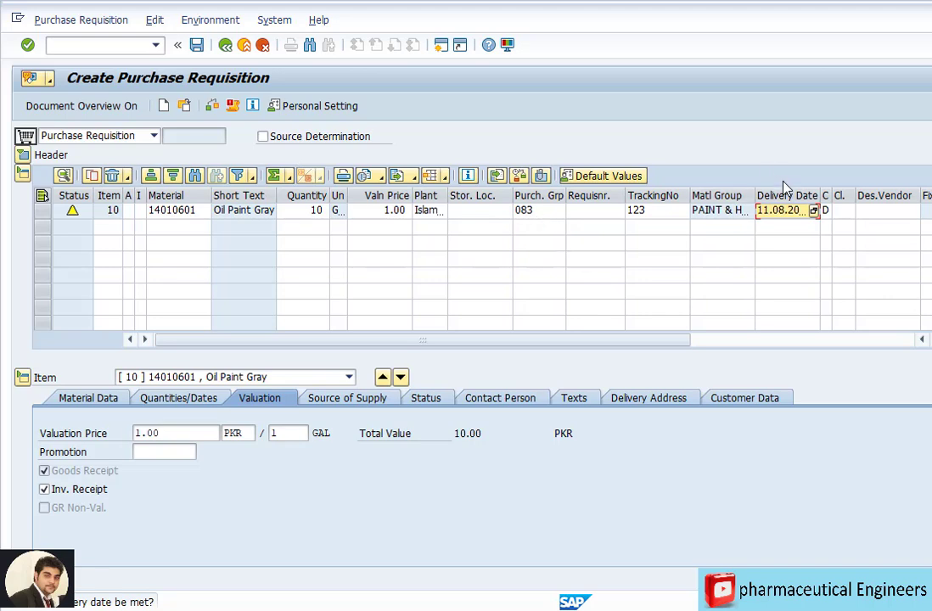
pyautogui.click(813, 210)
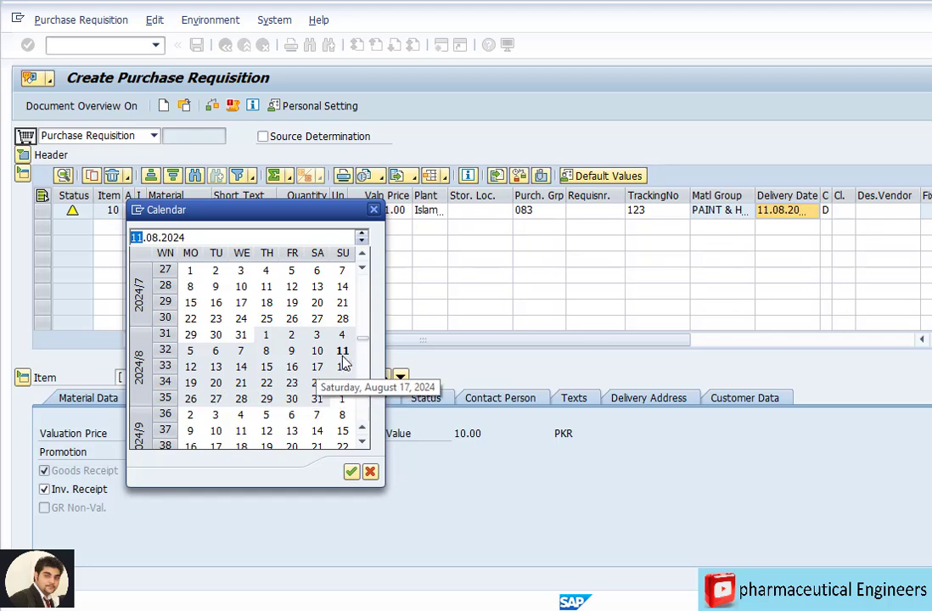
pyautogui.doubleClick(344, 368)
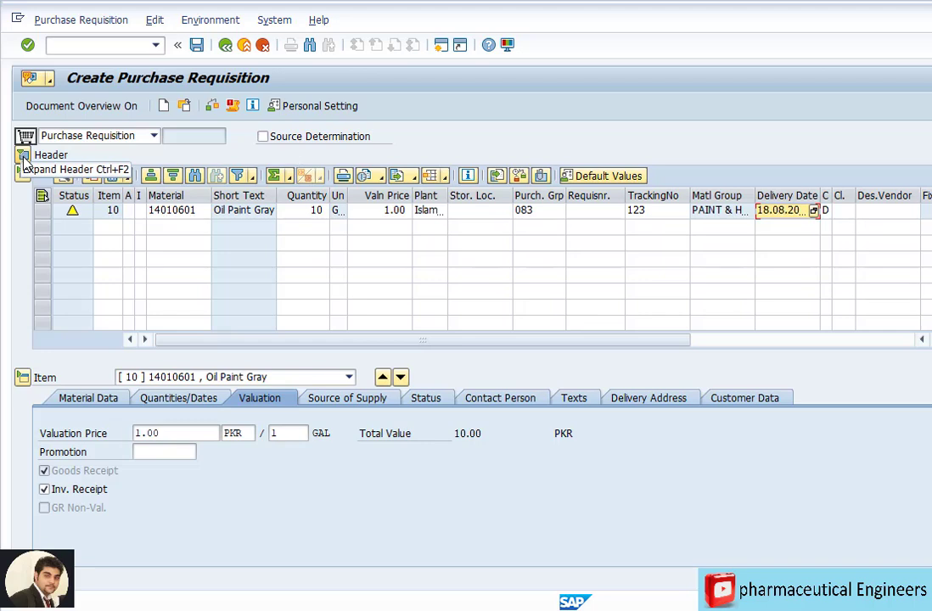
# Step: Try to save the purchase requisition and close the message list
pyautogui.click(199, 49)
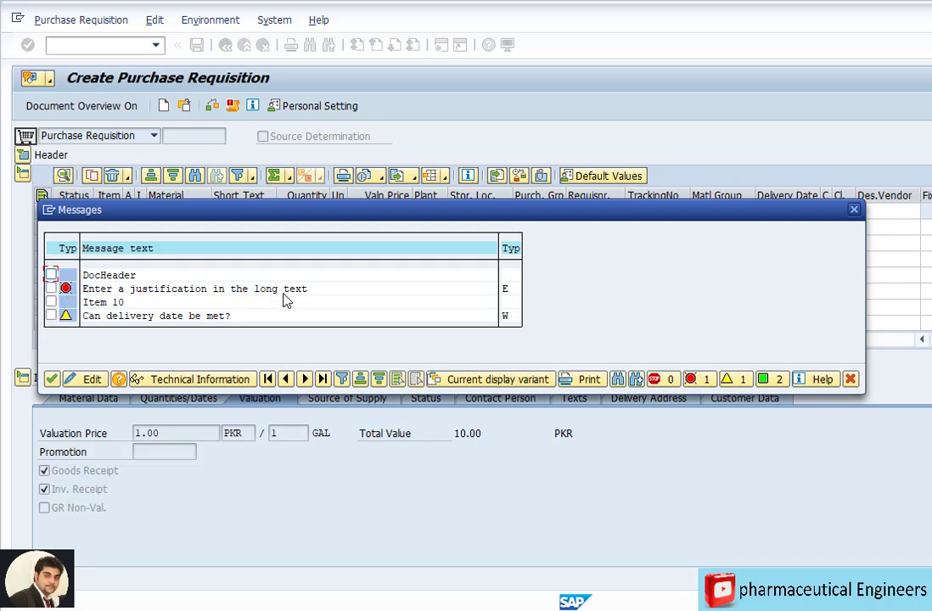
pyautogui.click(854, 209)
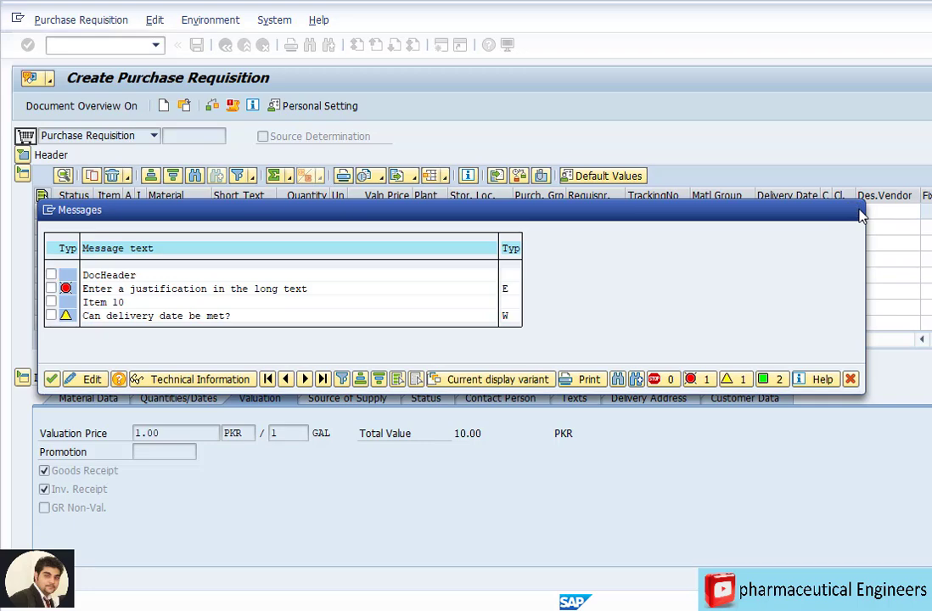
# Step: Enter "Paint material for admin block" as the requisition's justification text in the header and save the purchase requisition
pyautogui.click(22, 157)
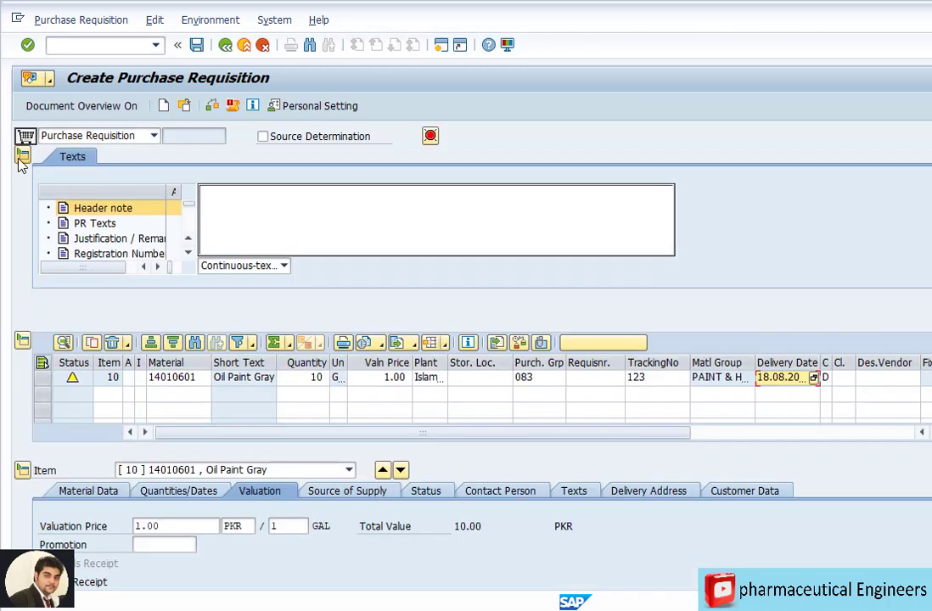
pyautogui.click(113, 240)
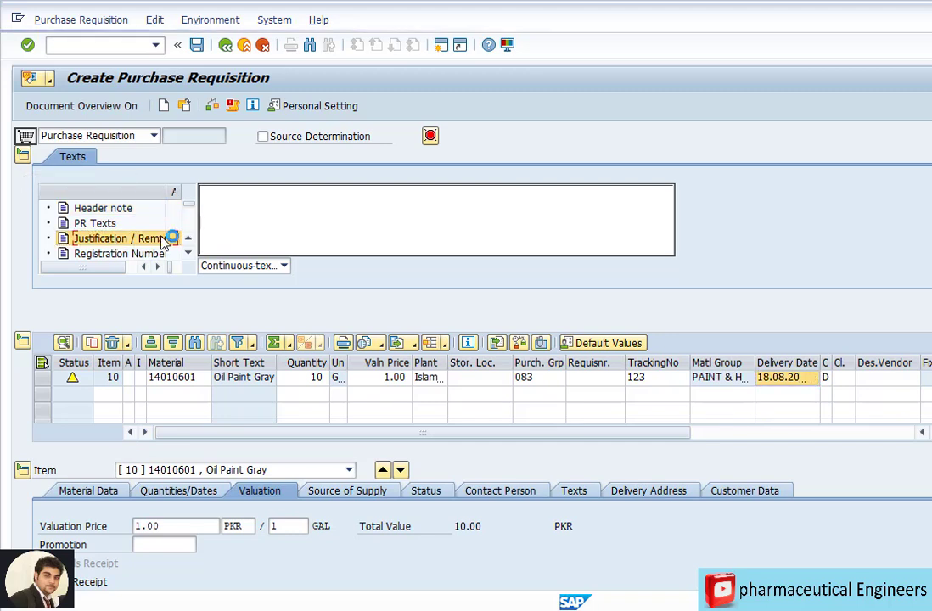
pyautogui.click(327, 208)
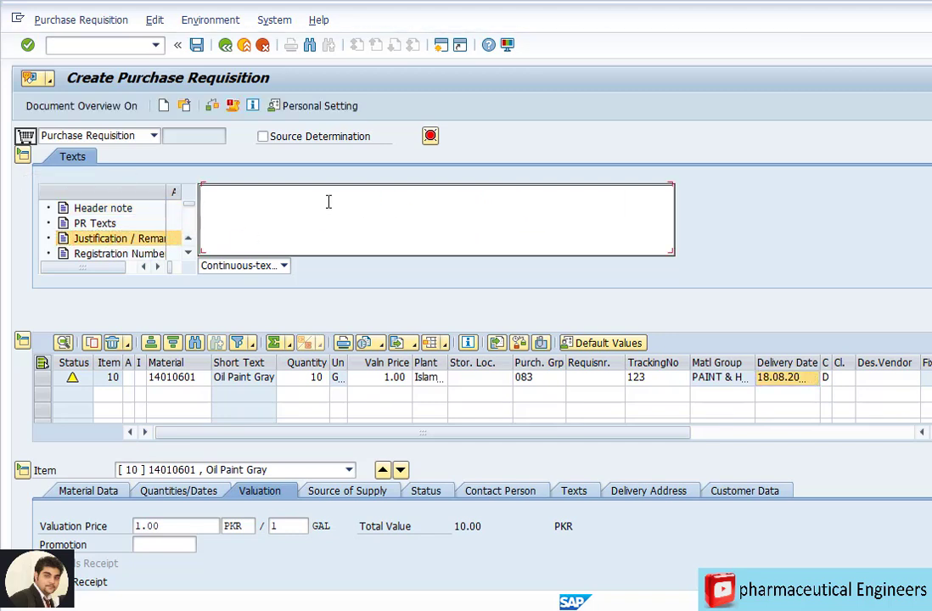
pyautogui.write('Paint material for adm')
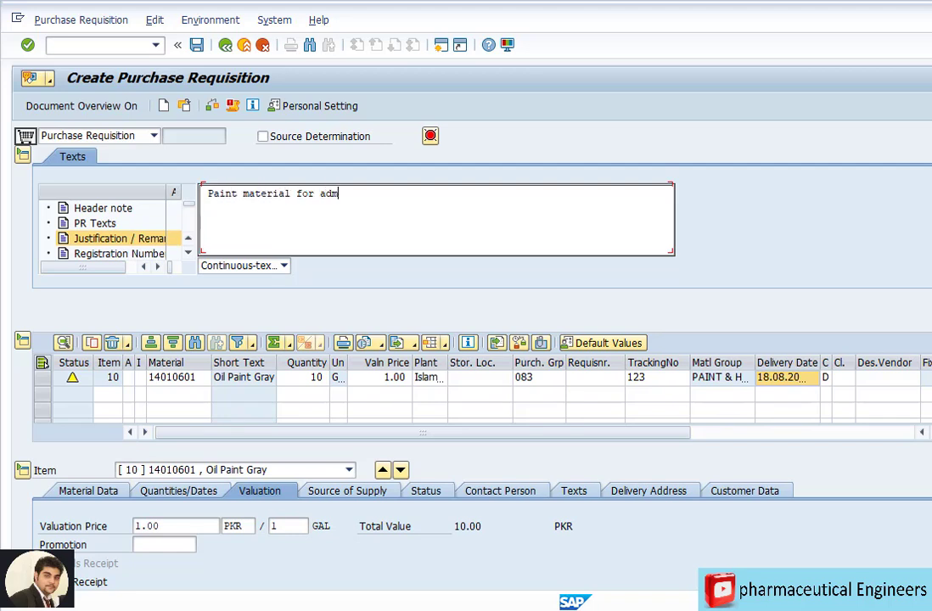
pyautogui.write('in block')
pyautogui.press('BackSpace')
pyautogui.click(197, 46)
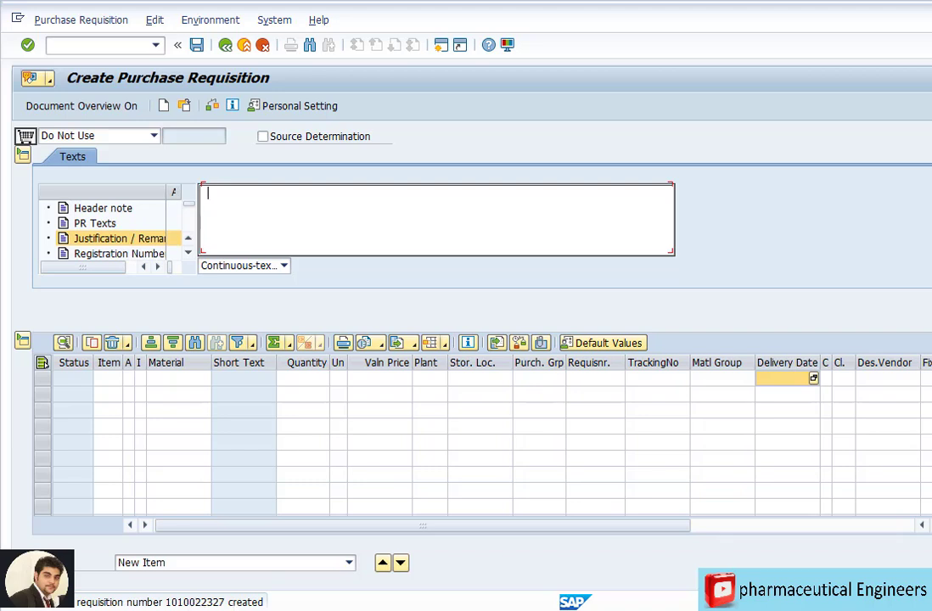
# Step: Open the details of the creation message and highlight the purchase requisition number in it
pyautogui.doubleClick(209, 604)
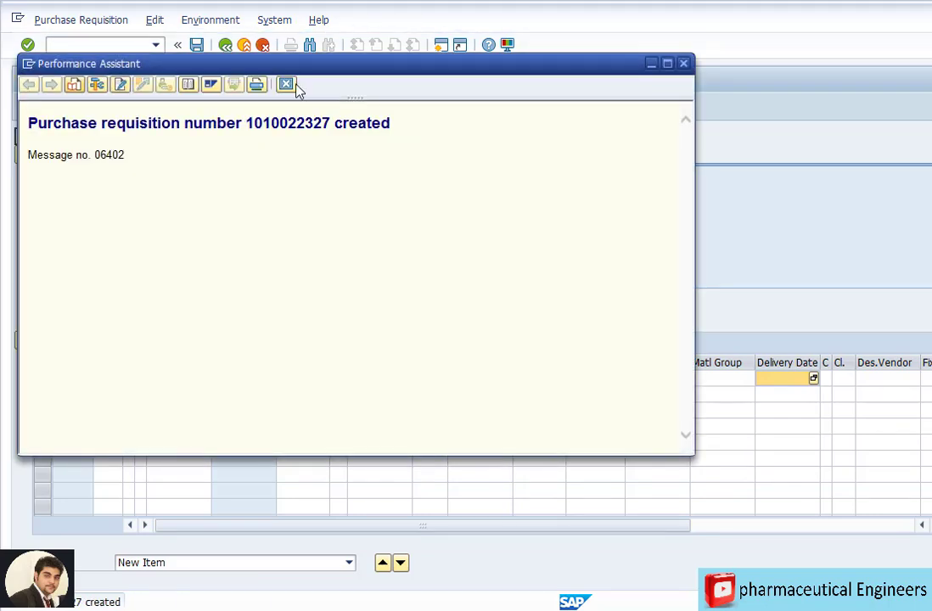
pyautogui.moveTo(331, 68); pyautogui.dragTo(463, 137)
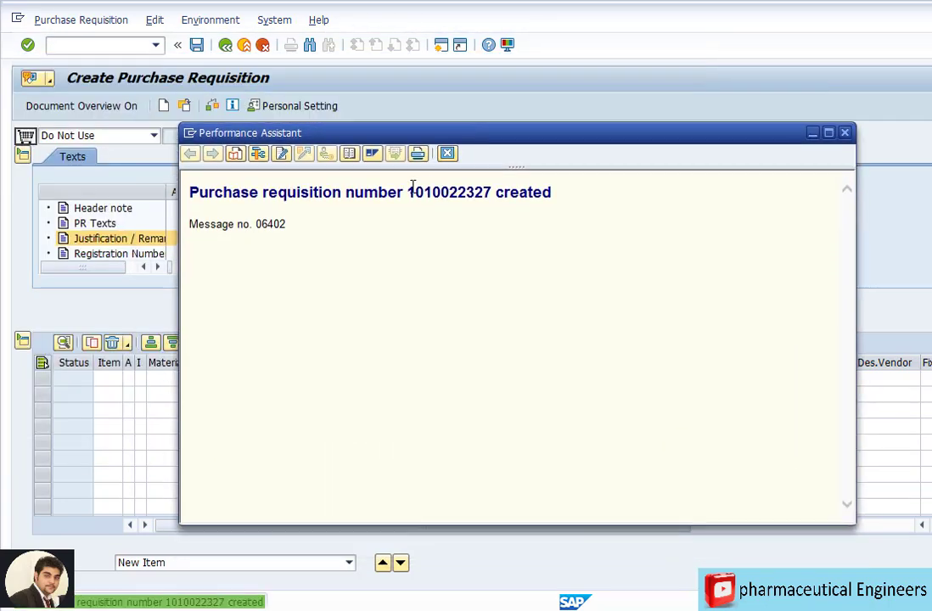
pyautogui.doubleClick(448, 192)
pyautogui.click(435, 192)
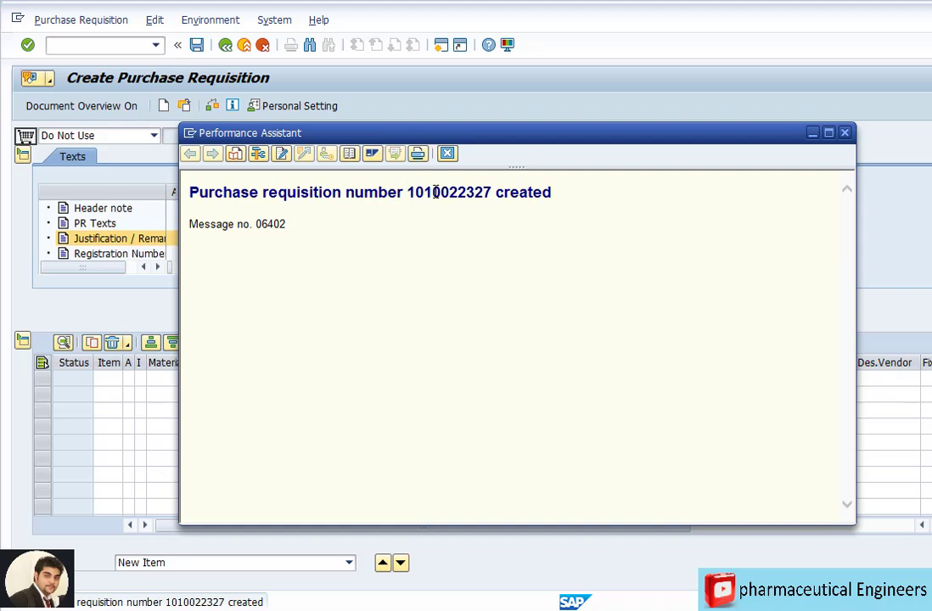
pyautogui.doubleClick(436, 192)
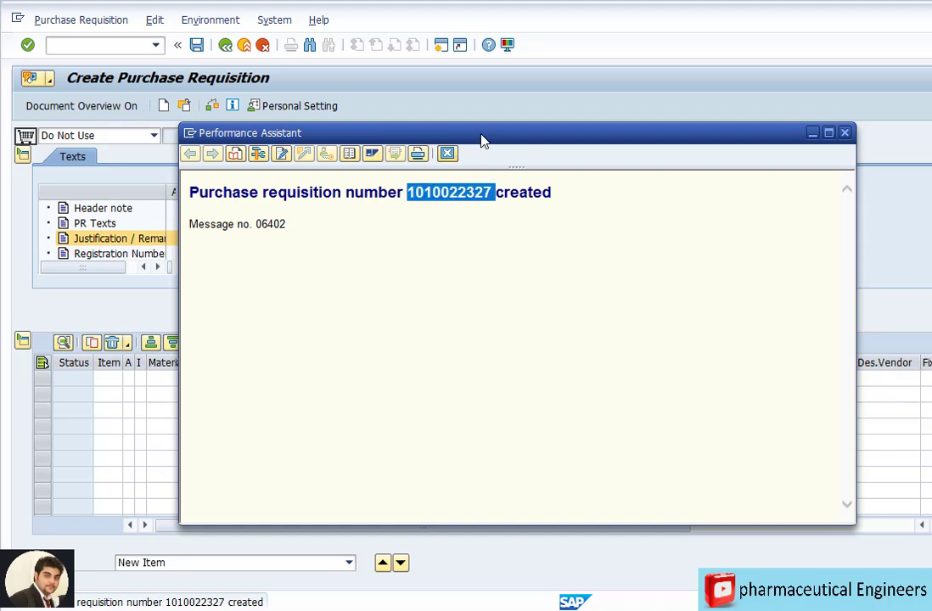
pyautogui.moveTo(483, 139); pyautogui.dragTo(458, 134)
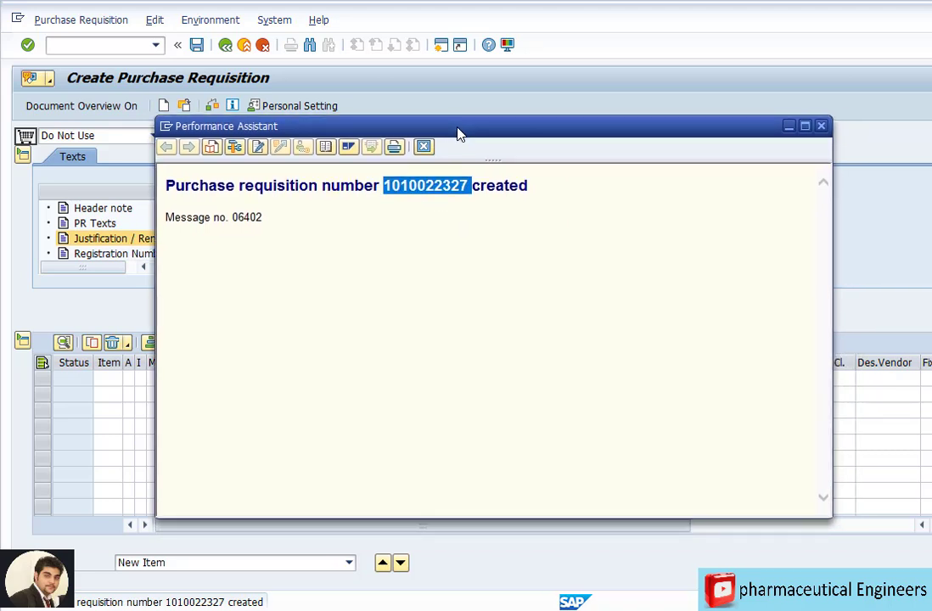